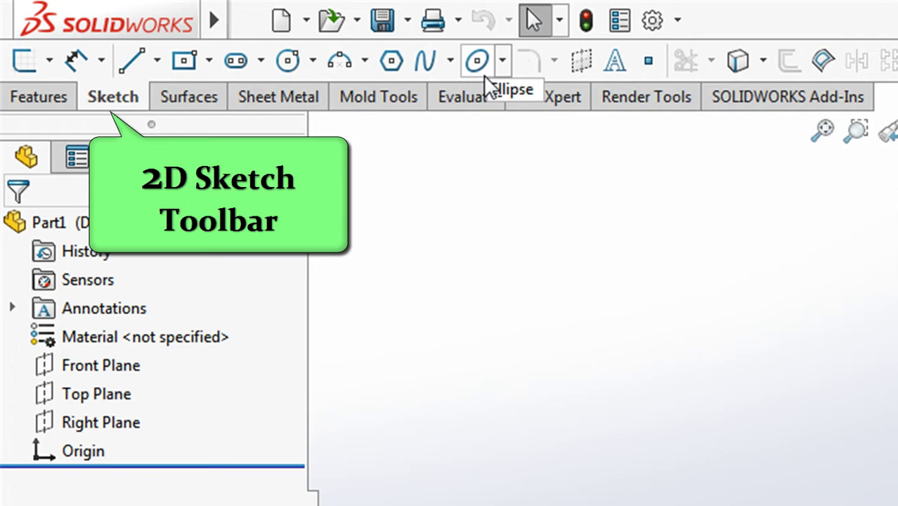
Start a new Extruded Boss/Base feature so it prompts for a sketch plane
left_click(40, 99)
left_click(22, 59)
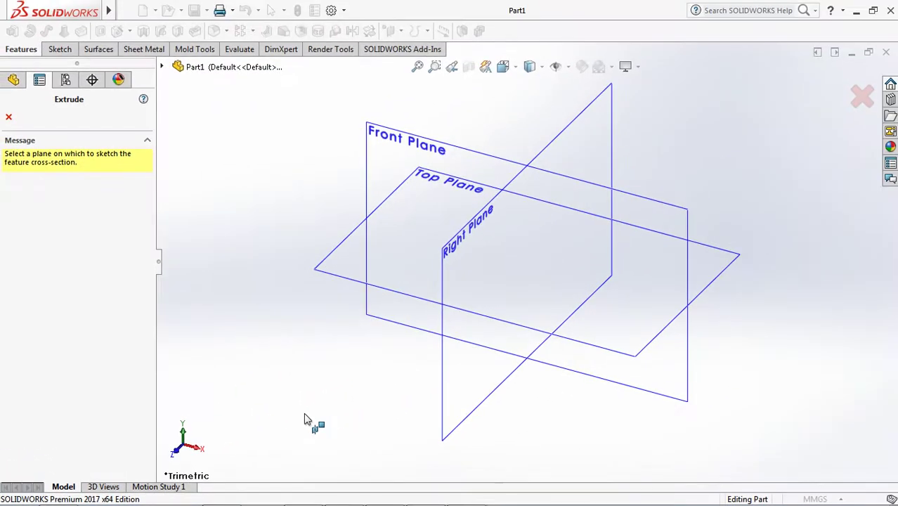
Cancel the pending extrusion and bring up the sketching tools
left_click(9, 117)
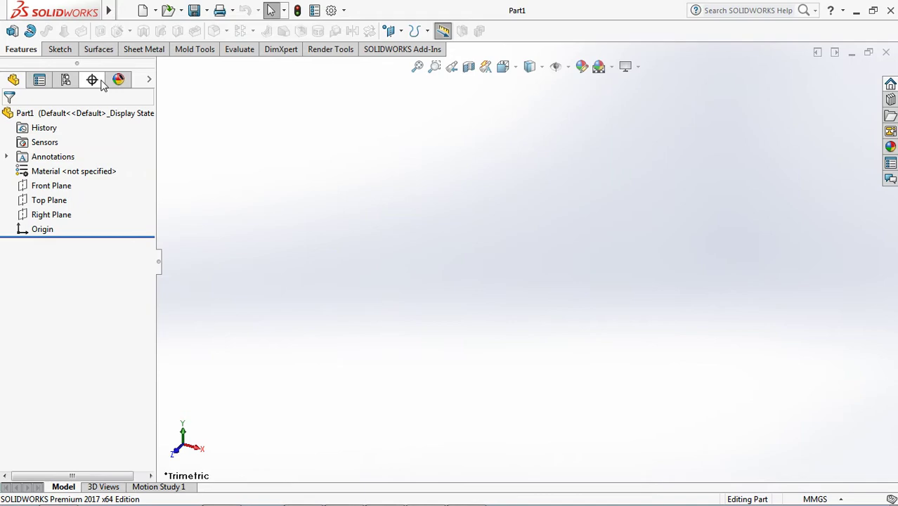
left_click(59, 49)
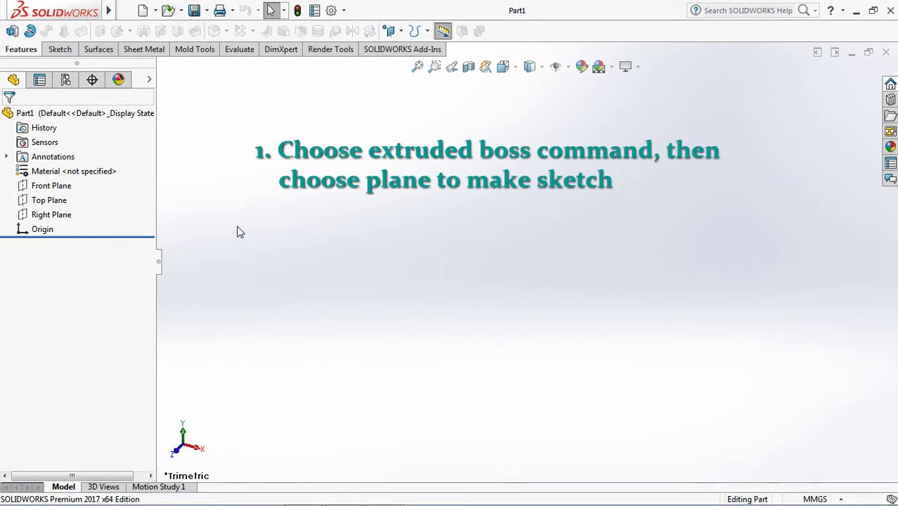
Start an extruded boss on the Top Plane and draw a centre rectangle and circle at the origin
left_click(12, 30)
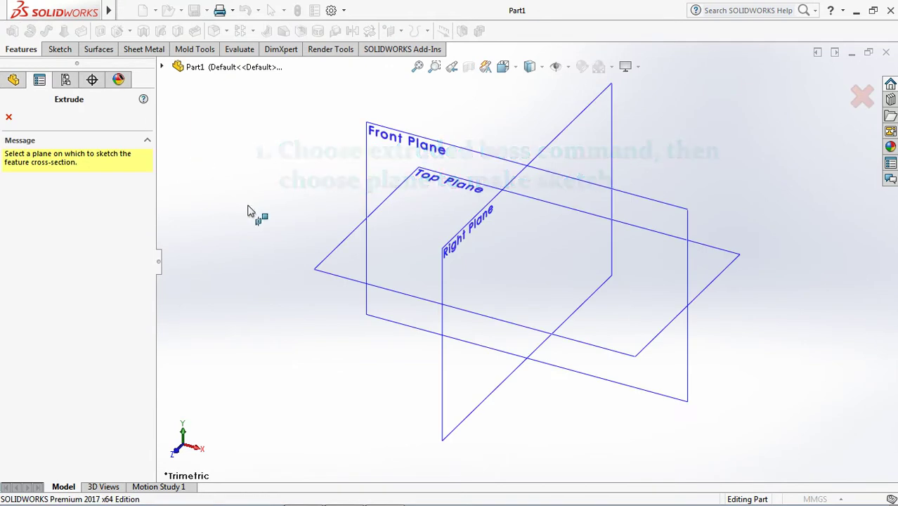
left_click(321, 269)
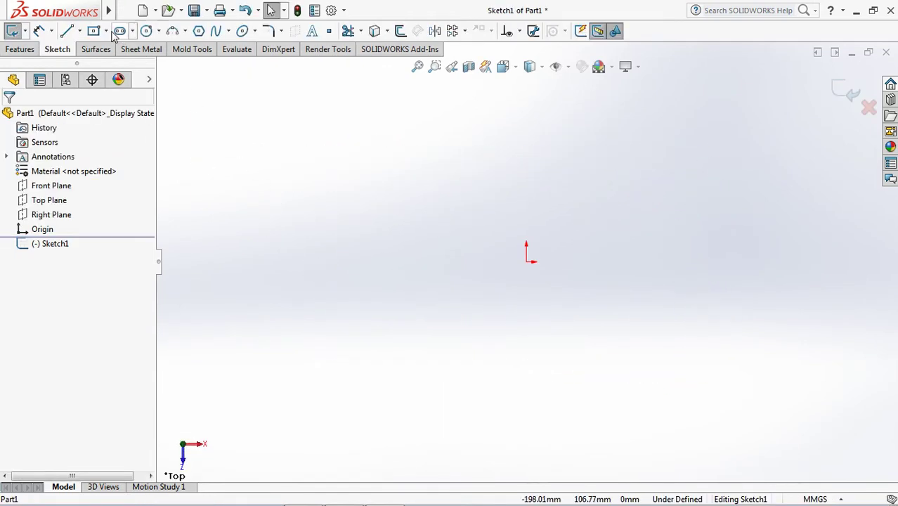
left_click(106, 31)
left_click(202, 64)
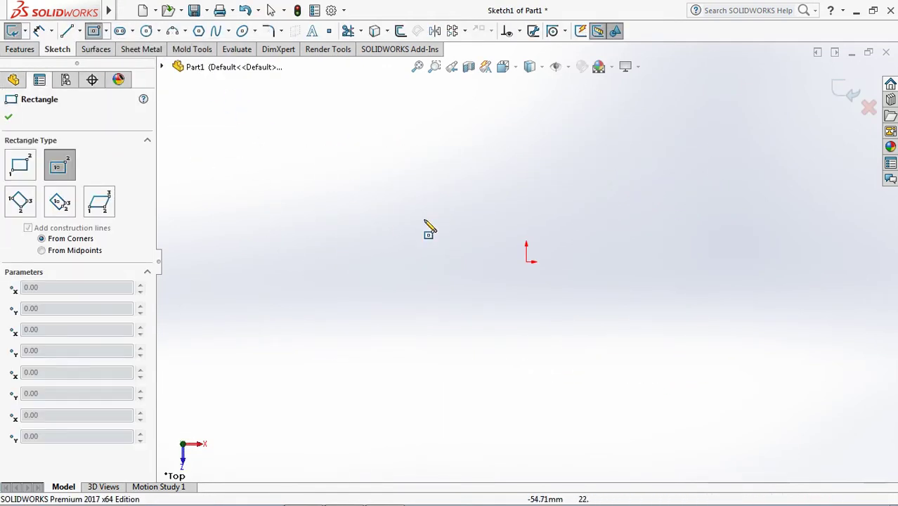
left_click(526, 261)
left_click(617, 177)
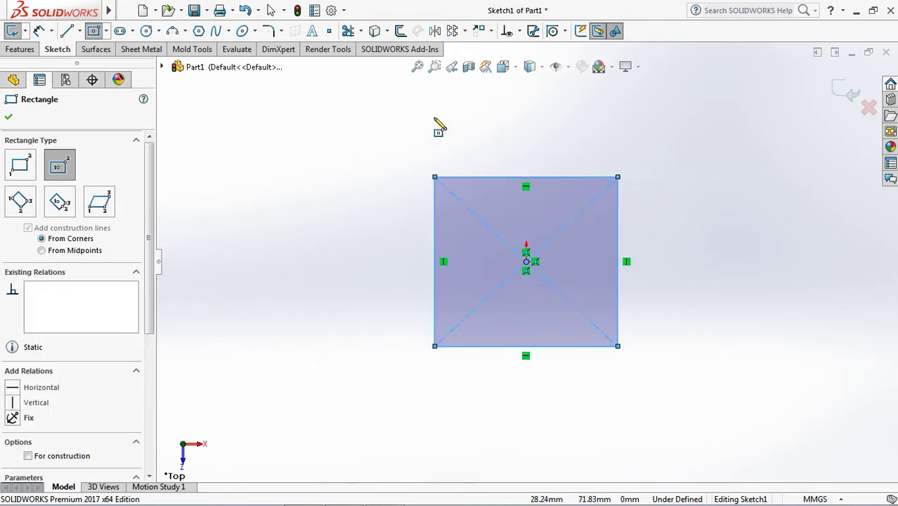
left_click(159, 31)
left_click(223, 53)
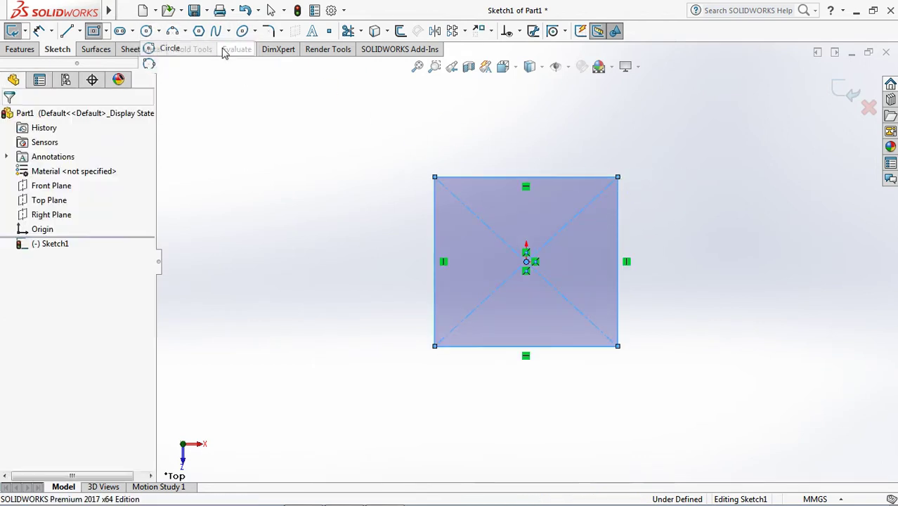
left_click(526, 262)
left_click(546, 213)
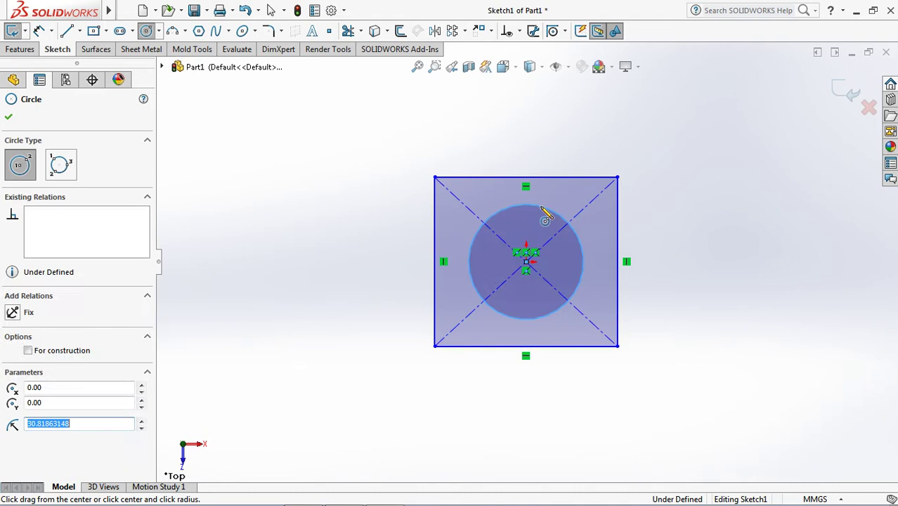
Dimension the circle to a 13 mm diameter with Smart Dimension
left_click(51, 31)
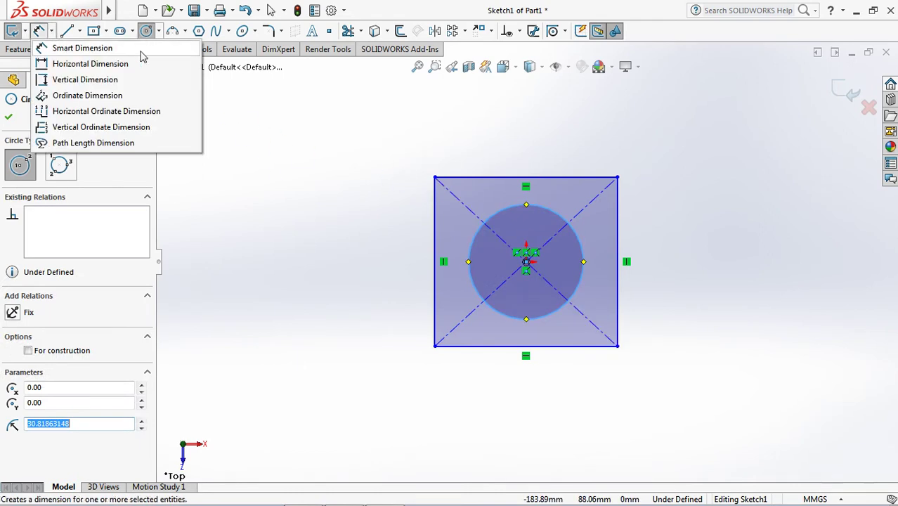
left_click(176, 55)
left_click(552, 215)
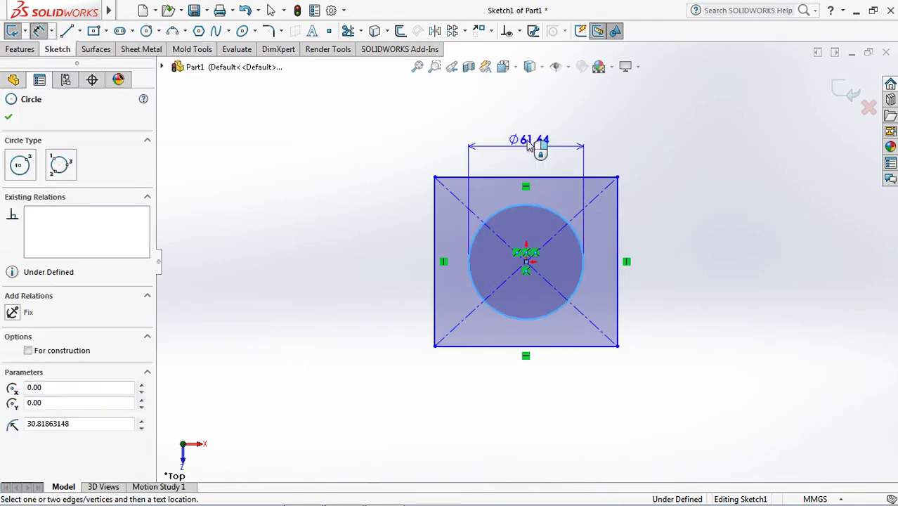
left_click(536, 141)
type("13")
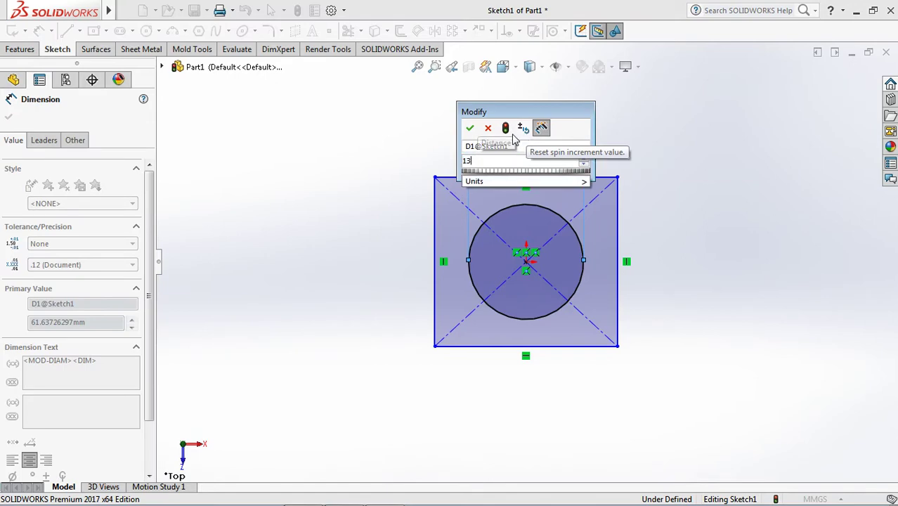
left_click(469, 128)
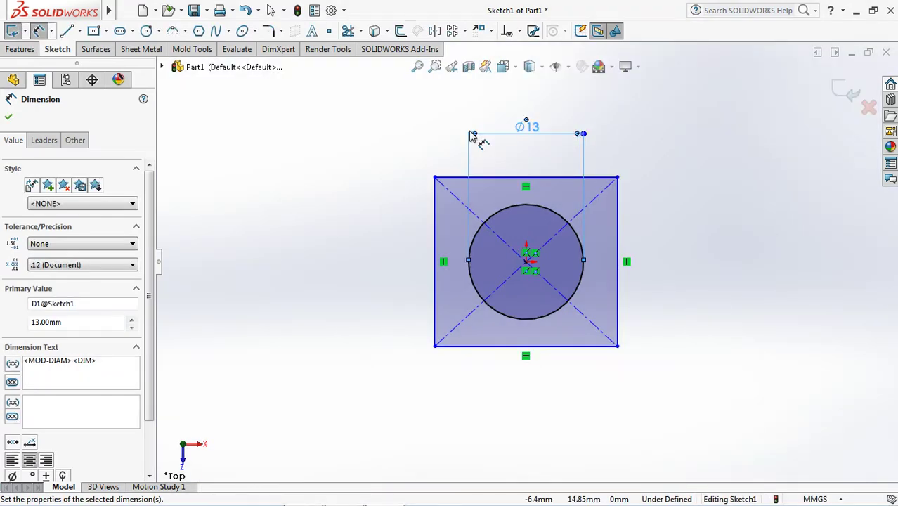
Dimension the rectangle's top and left edges to 24 mm, making a square
left_click(513, 184)
left_click(537, 112)
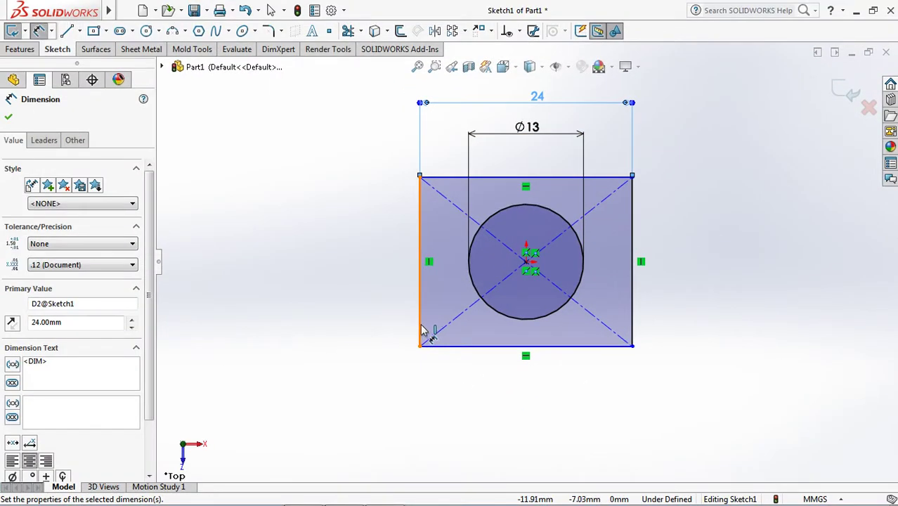
left_click(420, 288)
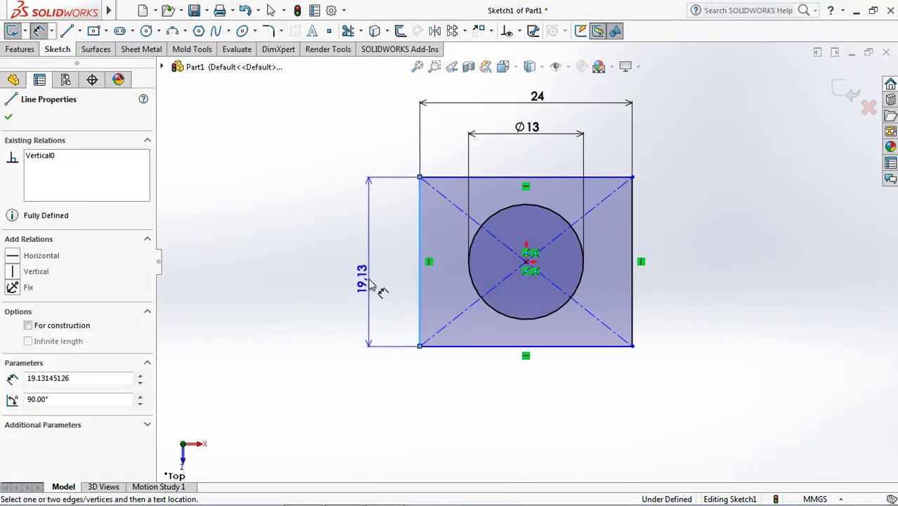
left_click(372, 285)
type("24")
key("Return")
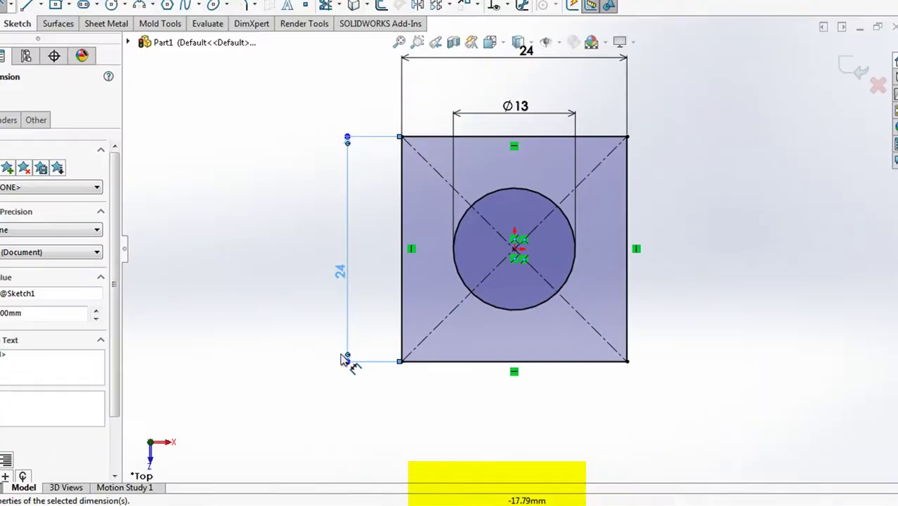
left_click(794, 186)
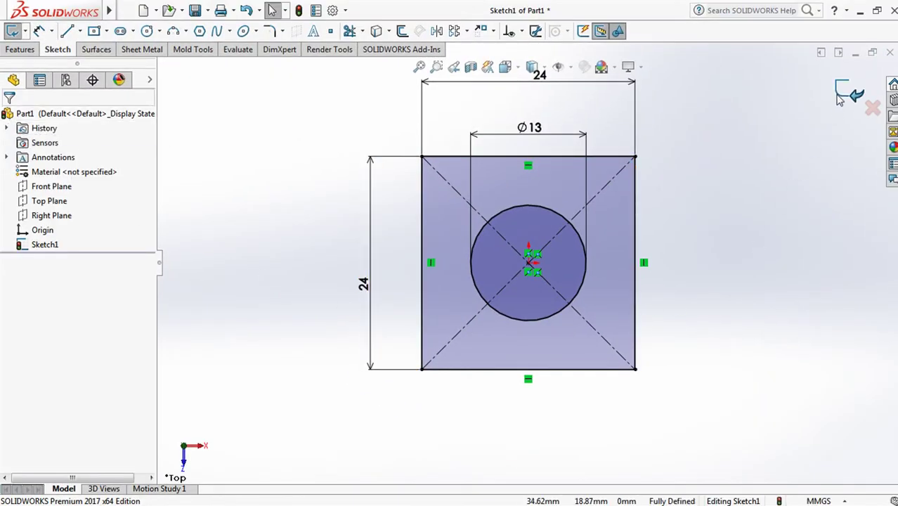
Extrude the sketch upward to a 2.5 mm blind depth and accept the feature
key("e")
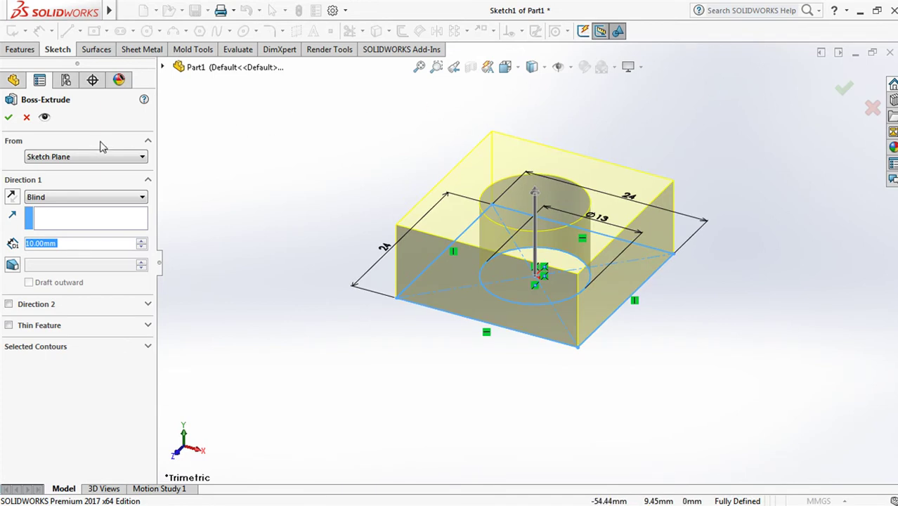
left_click(11, 198)
left_click(12, 200)
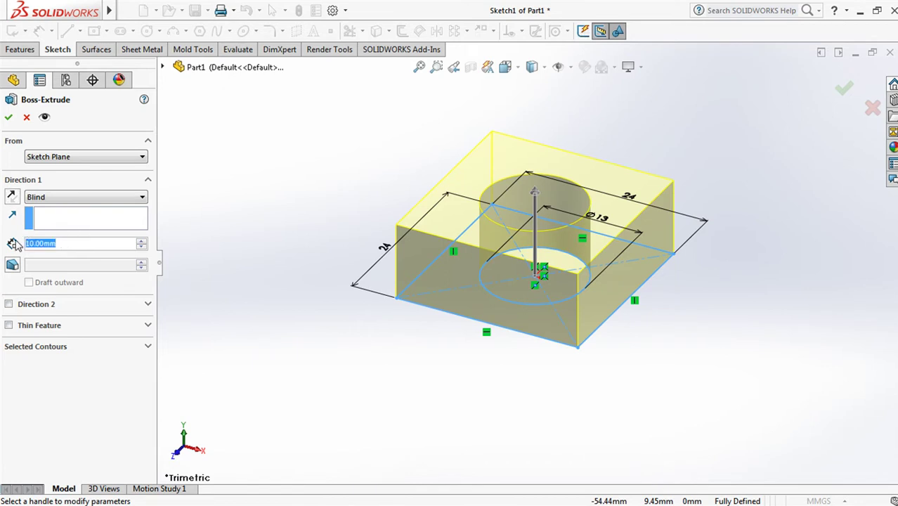
type("2.5")
key("Return")
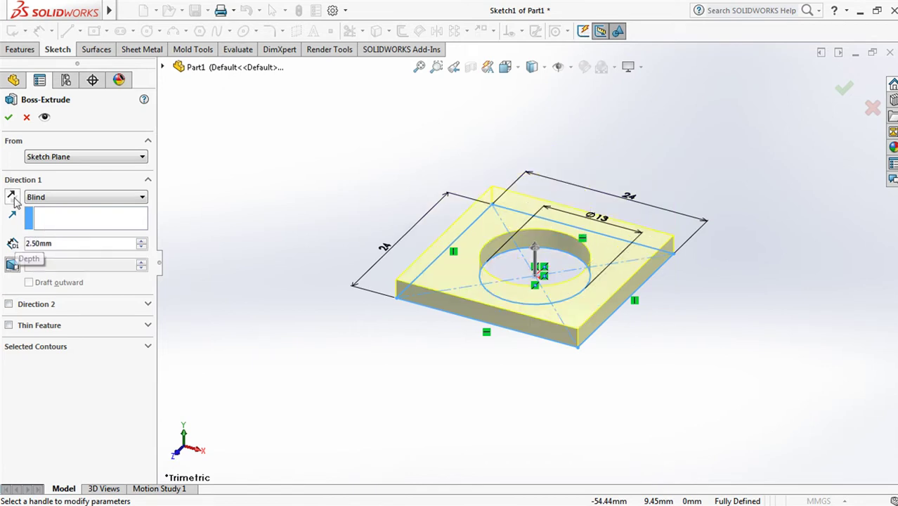
left_click(8, 118)
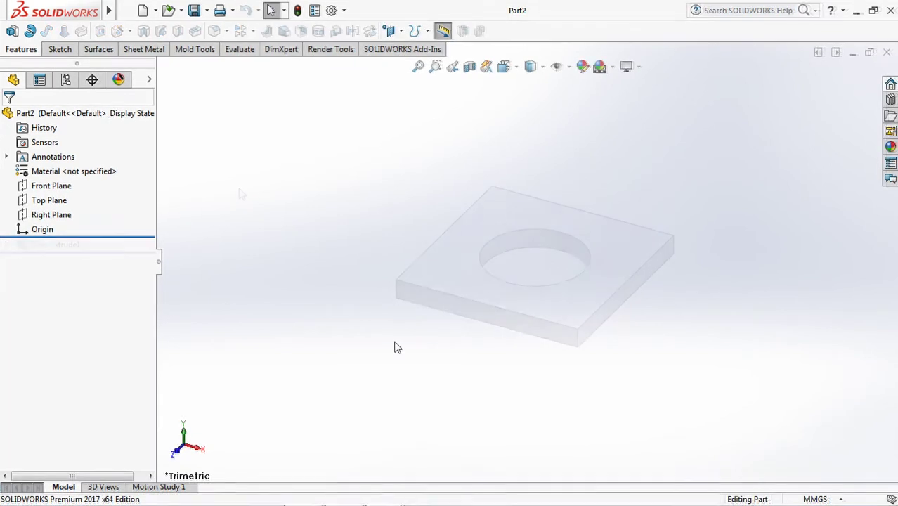
Start an extruded boss on the Top Plane and draw a centre rectangle at the origin
left_click(48, 200)
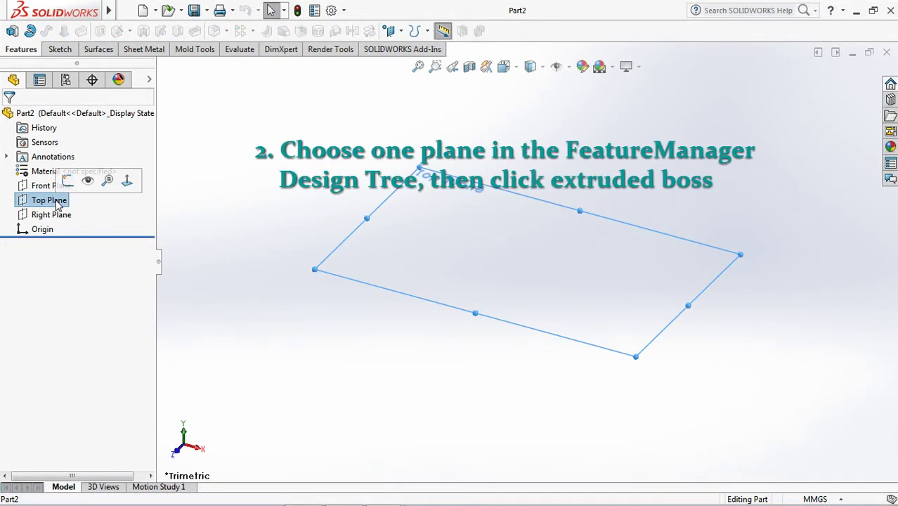
left_click(12, 31)
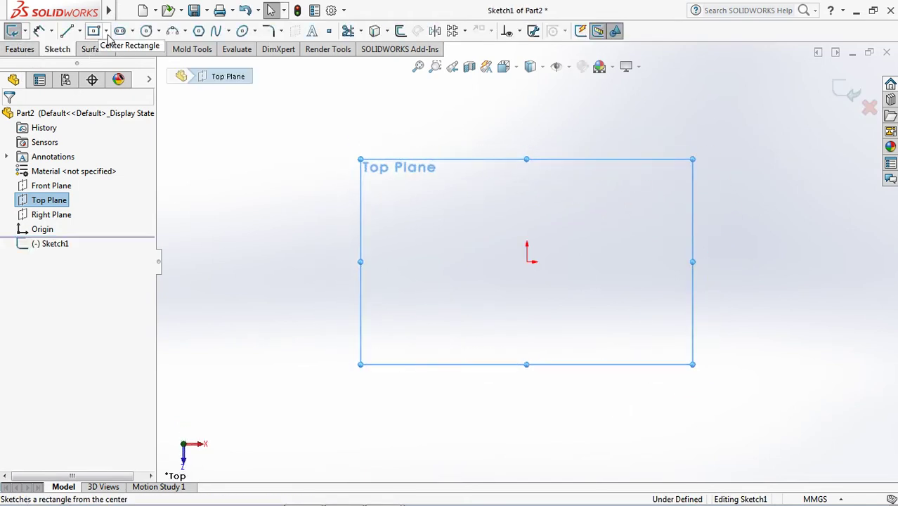
left_click(105, 31)
left_click(209, 69)
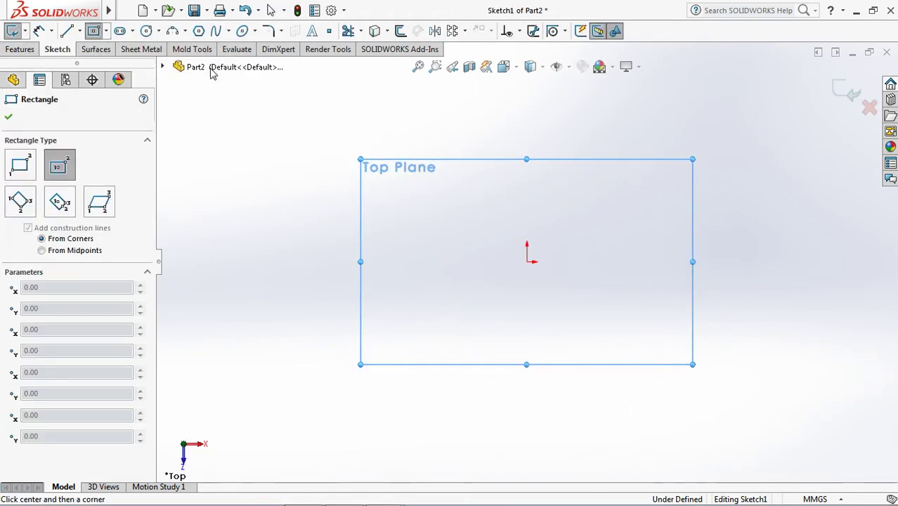
left_click(527, 261)
left_click(610, 177)
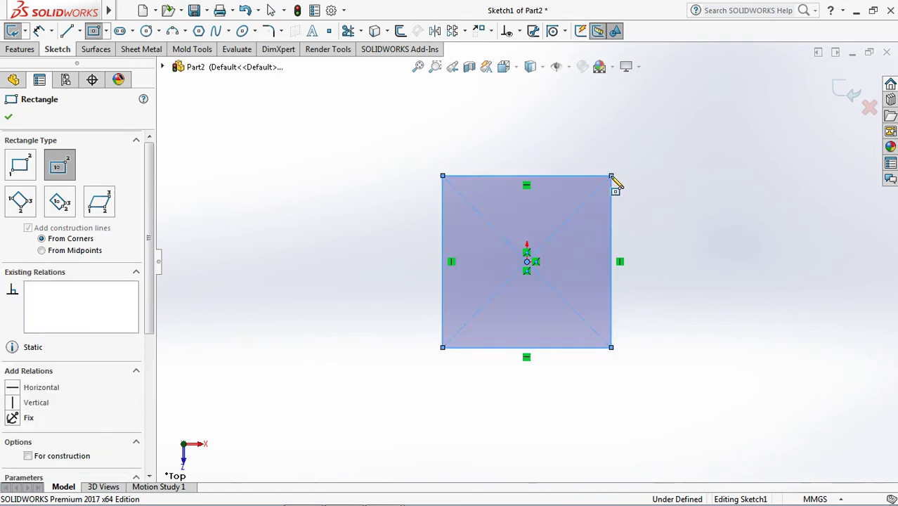
Draw a circle centred on the origin inside the square
left_click(159, 31)
left_click(170, 47)
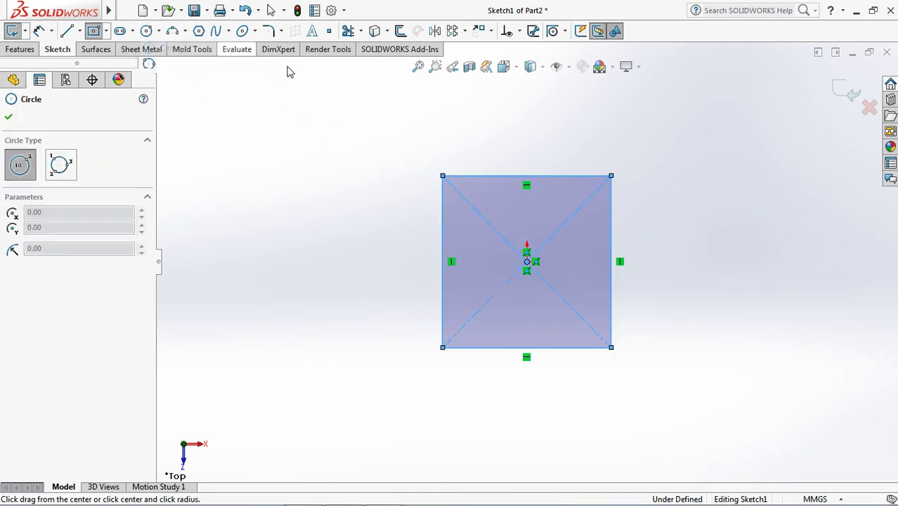
left_click(526, 262)
left_click(557, 220)
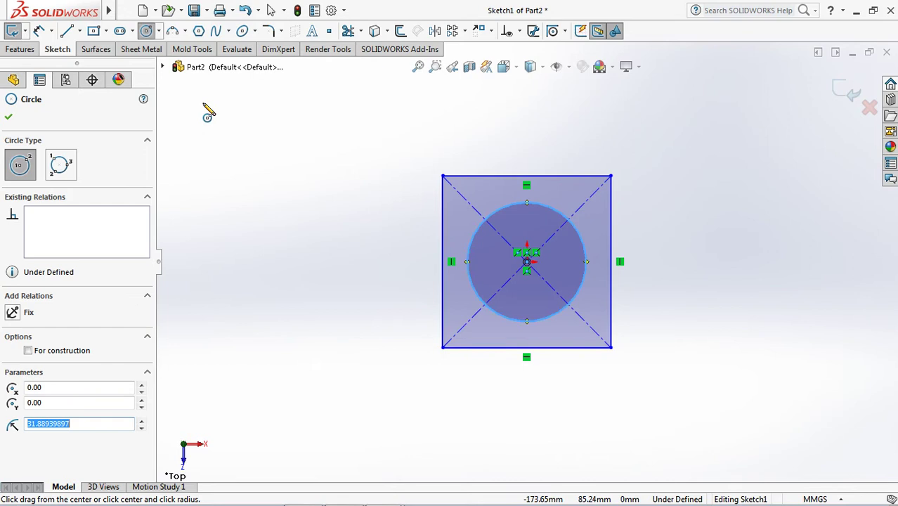
left_click(51, 31)
left_click(179, 54)
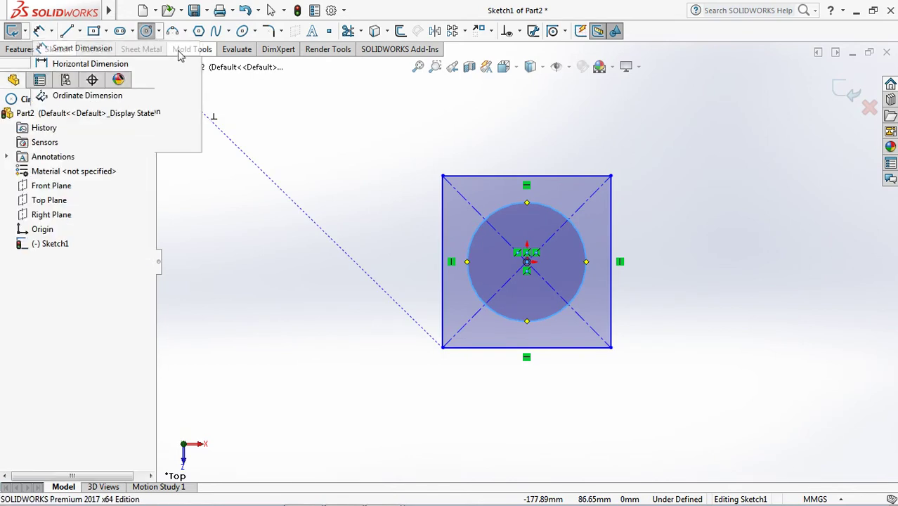
Dimension the centre circle to a 13 mm diameter
left_click(561, 210)
left_click(534, 156)
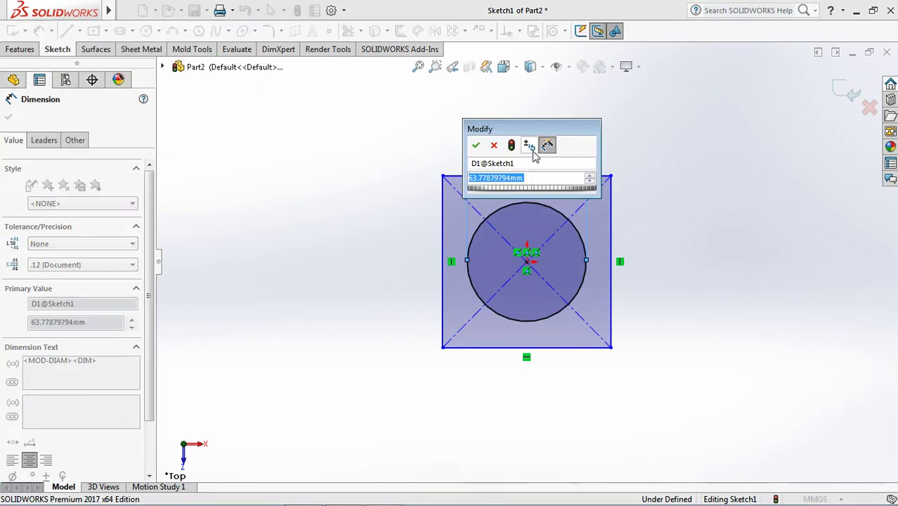
type("13")
left_click(476, 145)
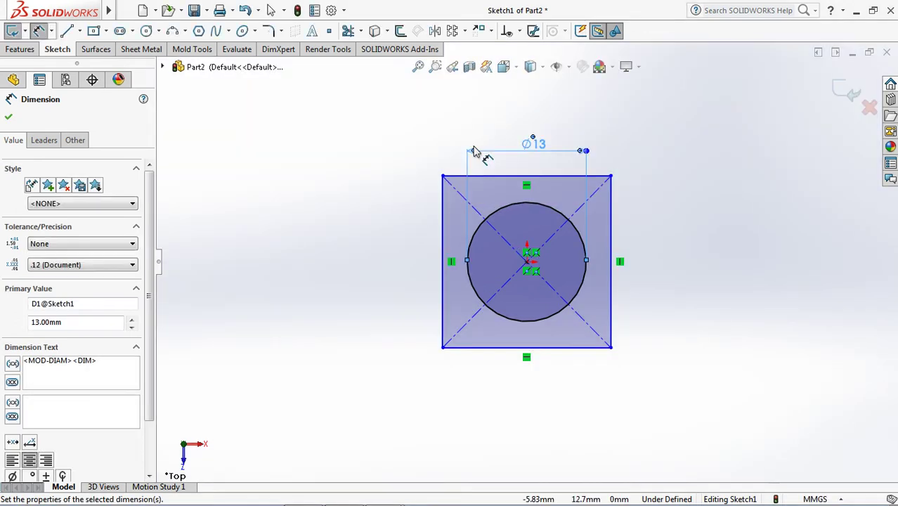
Dimension the rectangle's top and left edges to 24 mm and raise the Ø13 label
left_click(457, 175)
left_click(544, 127)
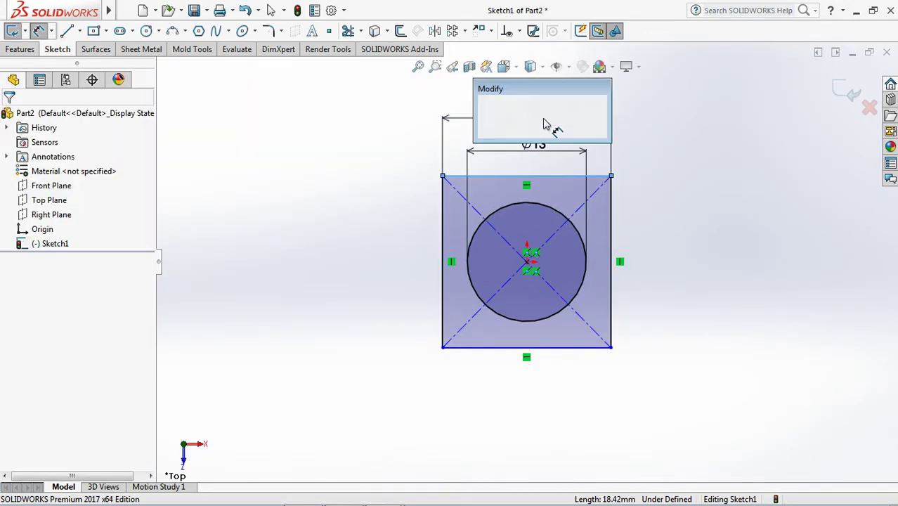
type("24")
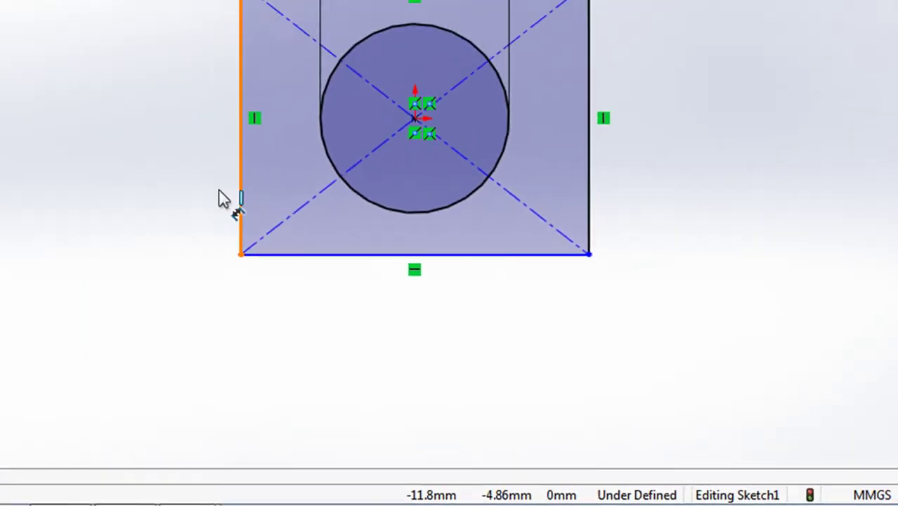
left_click(416, 306)
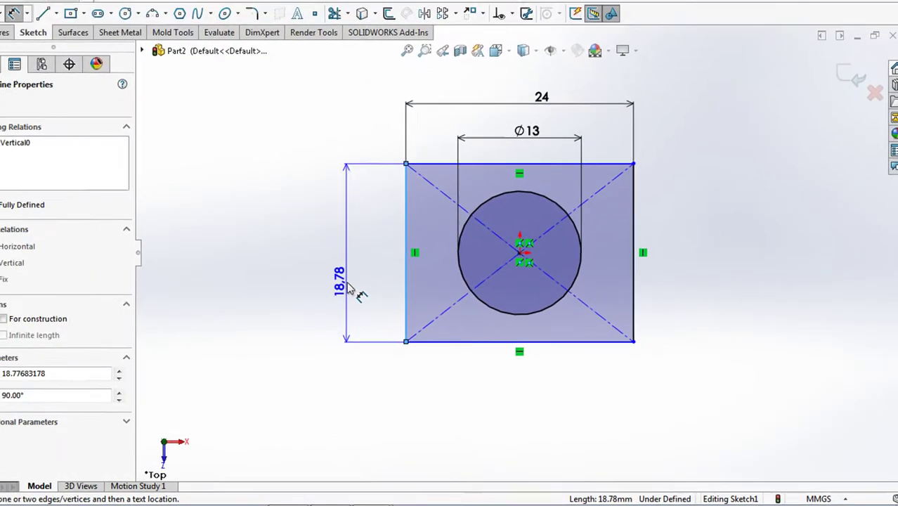
left_click(362, 295)
type("24")
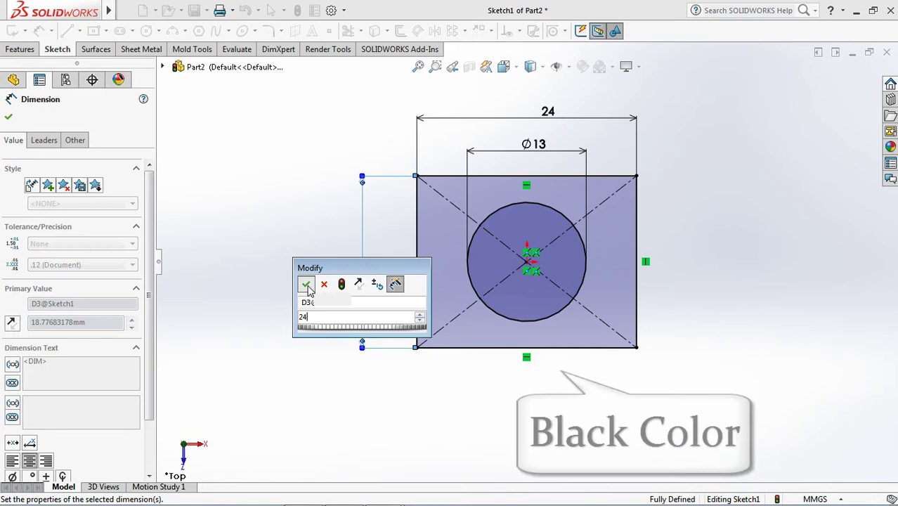
key("Return")
left_click_drag(537, 141, 548, 125)
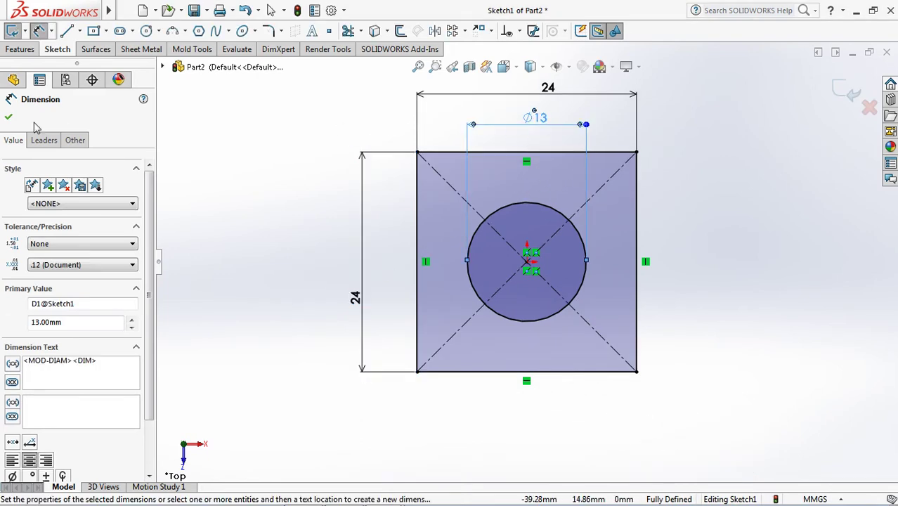
Extrude the sketch upward to a 2.5 mm depth as Boss-Extrude1
left_click(9, 117)
left_click(840, 96)
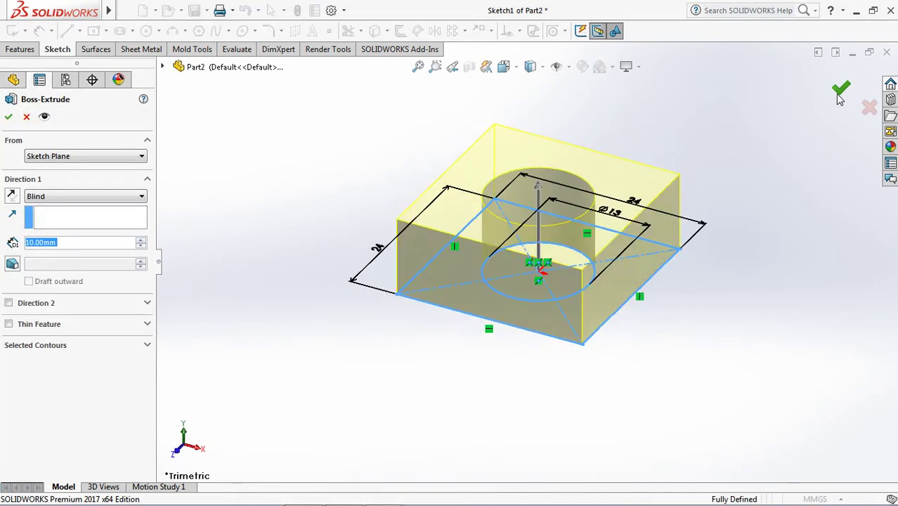
left_click(11, 199)
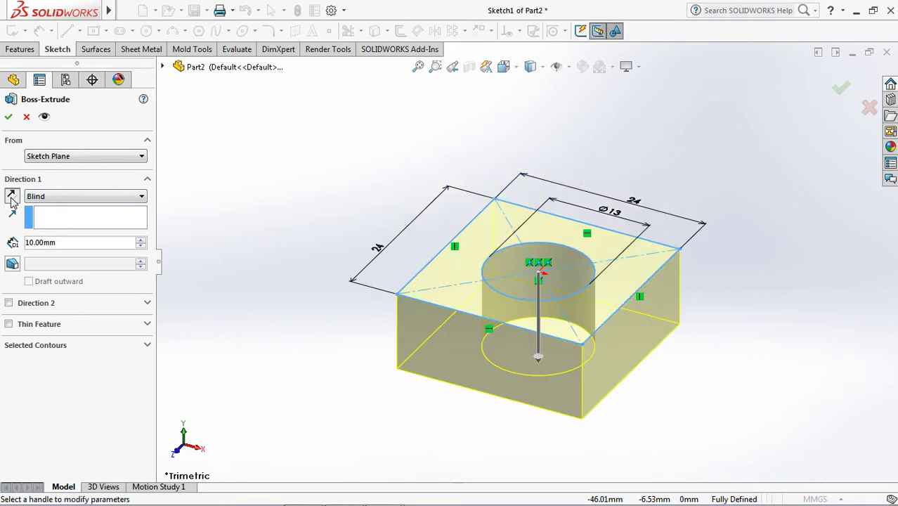
type("2")
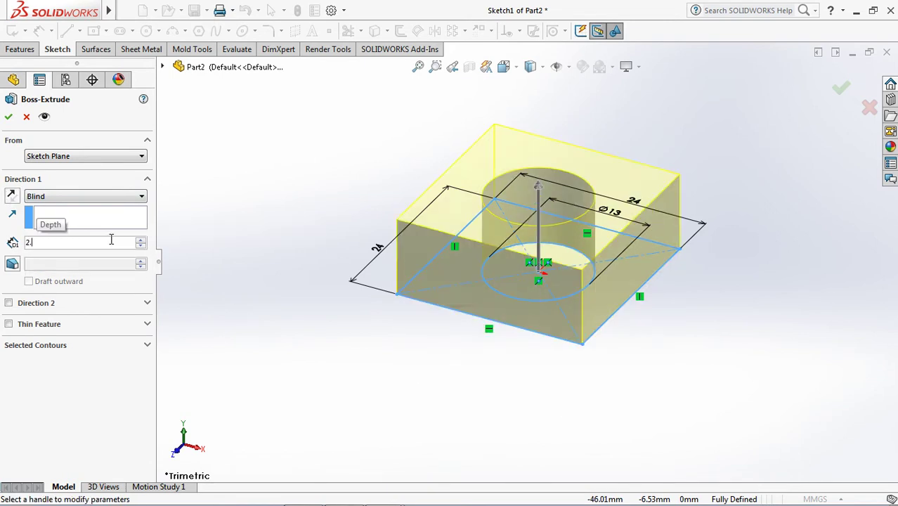
type(".5")
key("Return")
key("Return")
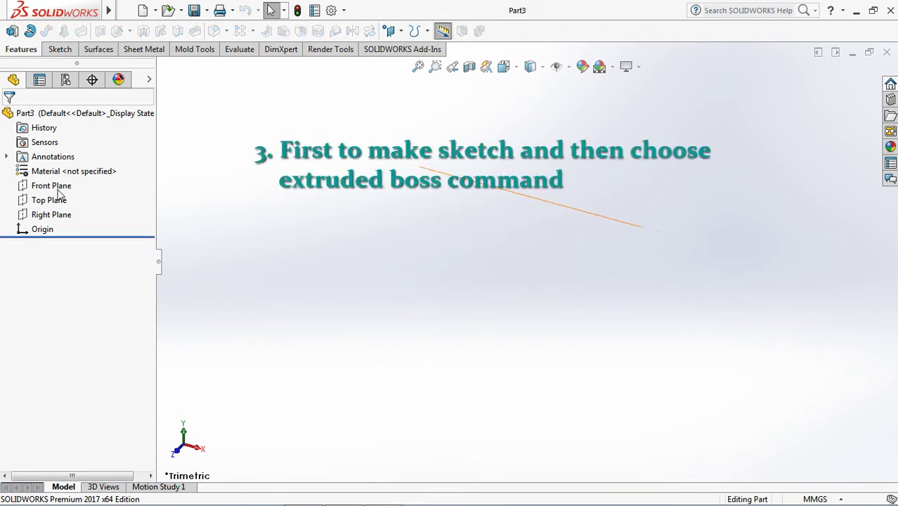
Start a sketch on the Top Plane and draw a centre rectangle at the origin
left_click(49, 199)
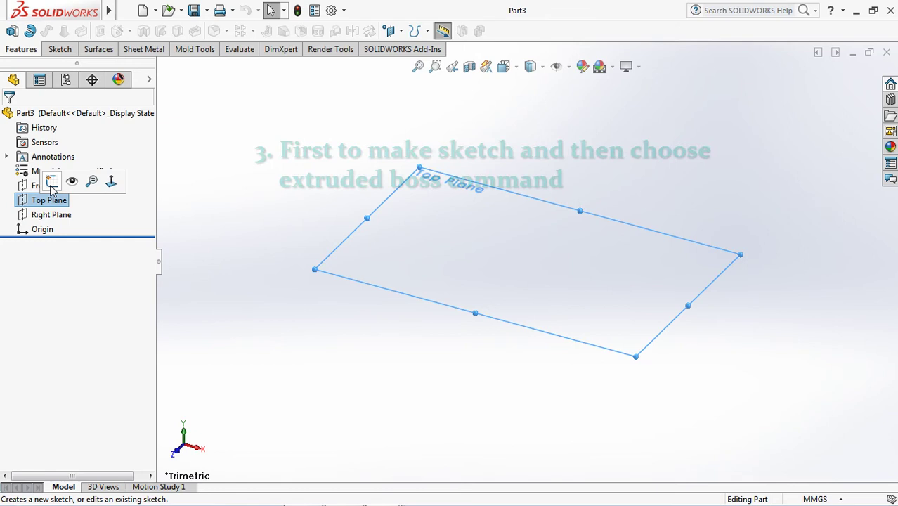
left_click(52, 182)
left_click(106, 31)
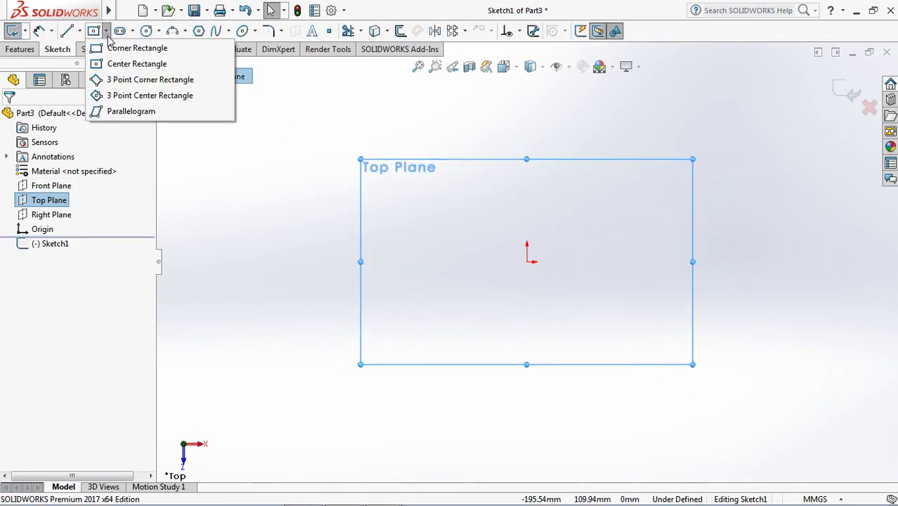
left_click(202, 65)
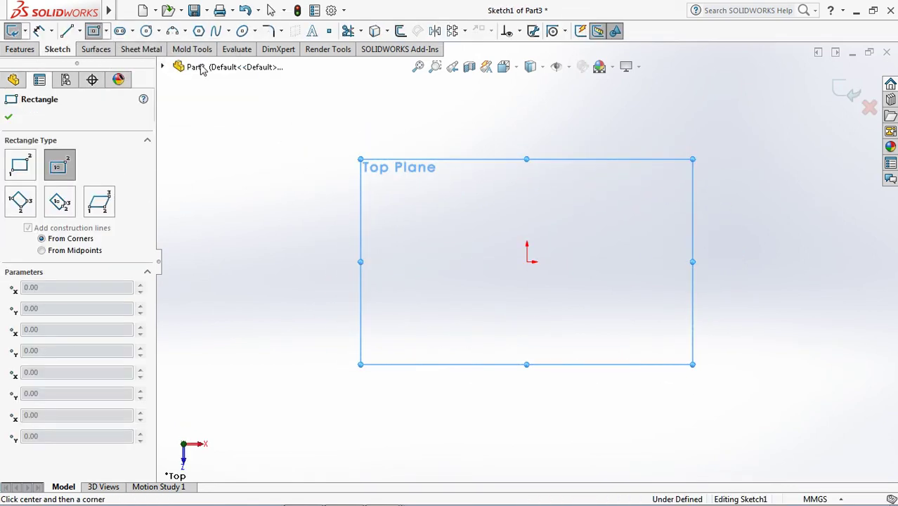
left_click(527, 261)
left_click(621, 166)
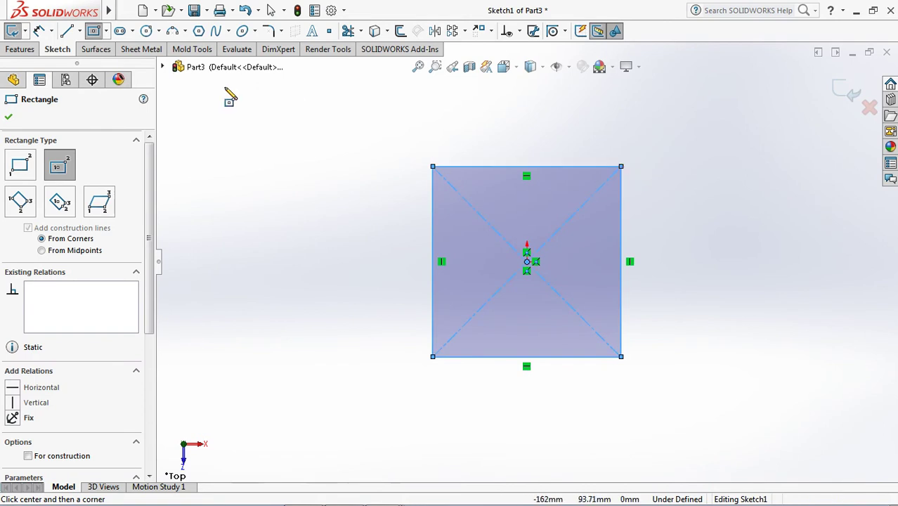
Draw a circle centred on the origin inside the rectangle
left_click(147, 31)
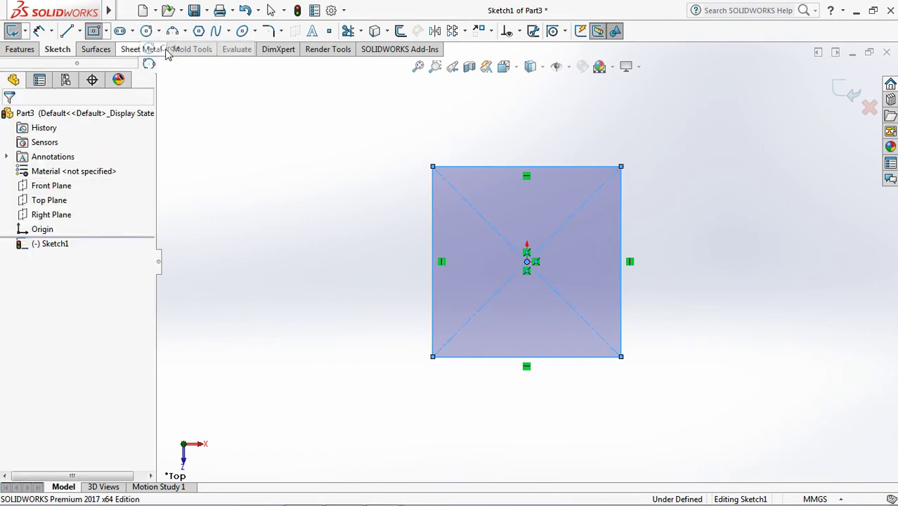
left_click(527, 261)
left_click(535, 200)
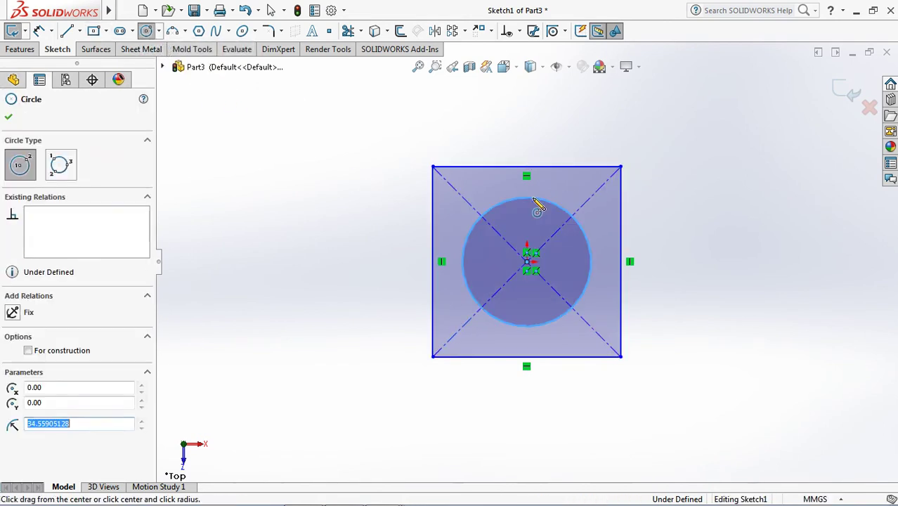
left_click(50, 31)
Dimension the circle to a 13 mm diameter with Smart Dimension
left_click(177, 49)
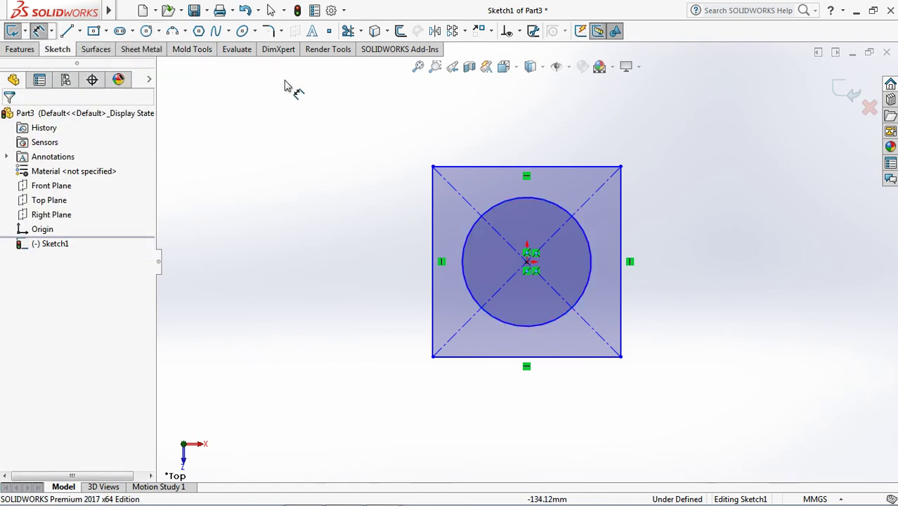
left_click(543, 201)
left_click(523, 137)
type("13")
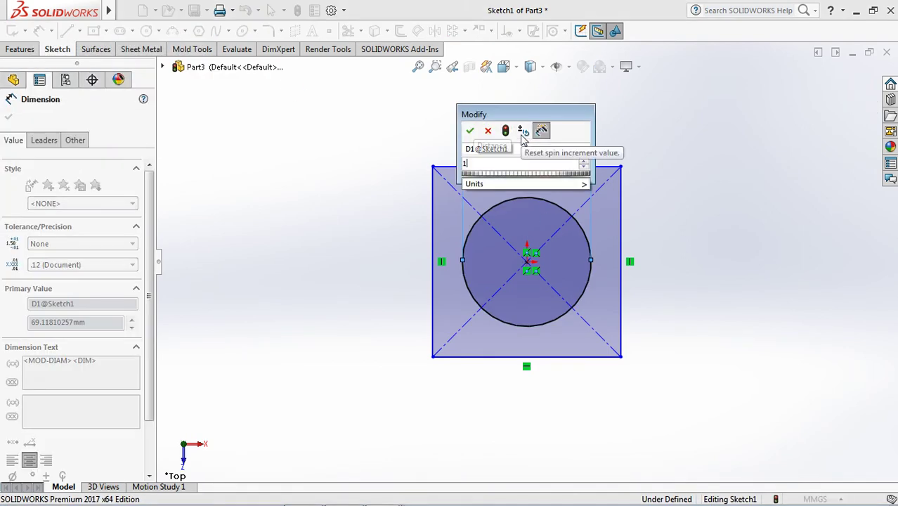
left_click(470, 132)
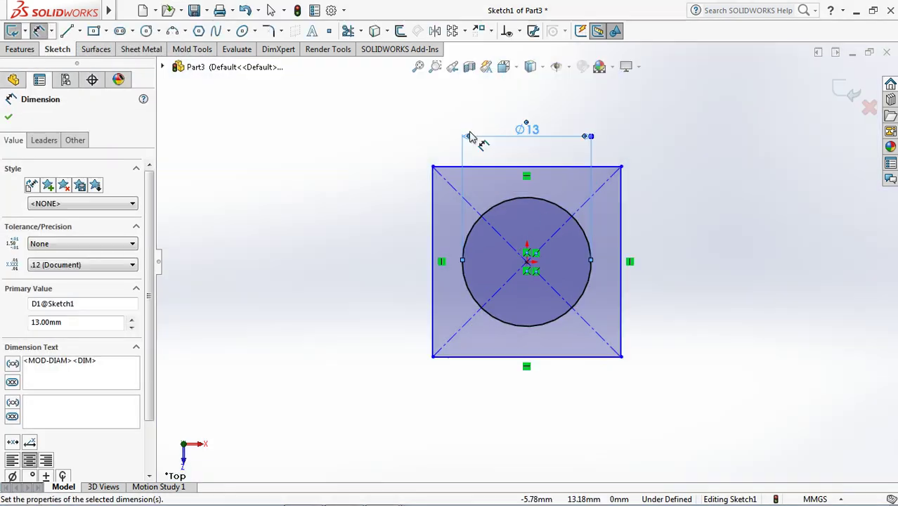
Dimension both rectangle sides to 24 mm, making a square, and finish dimensioning
left_click(605, 170)
left_click(478, 92)
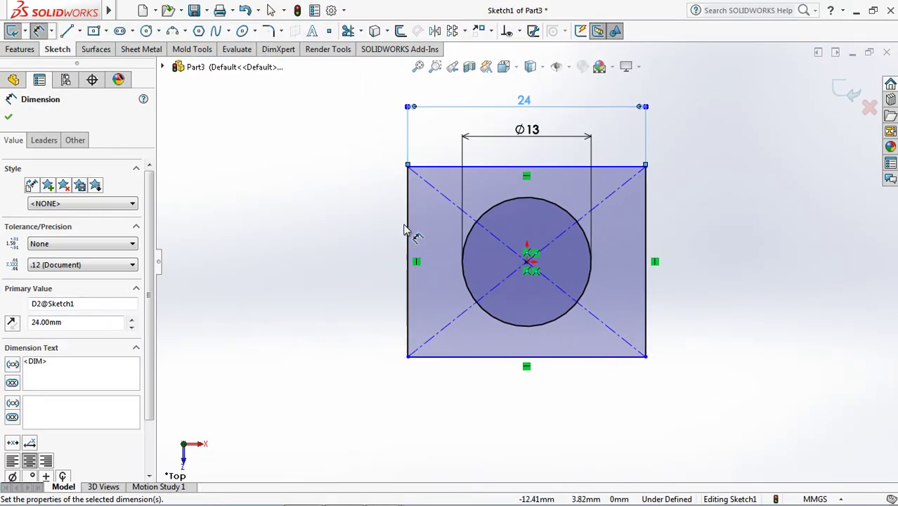
left_click(408, 232)
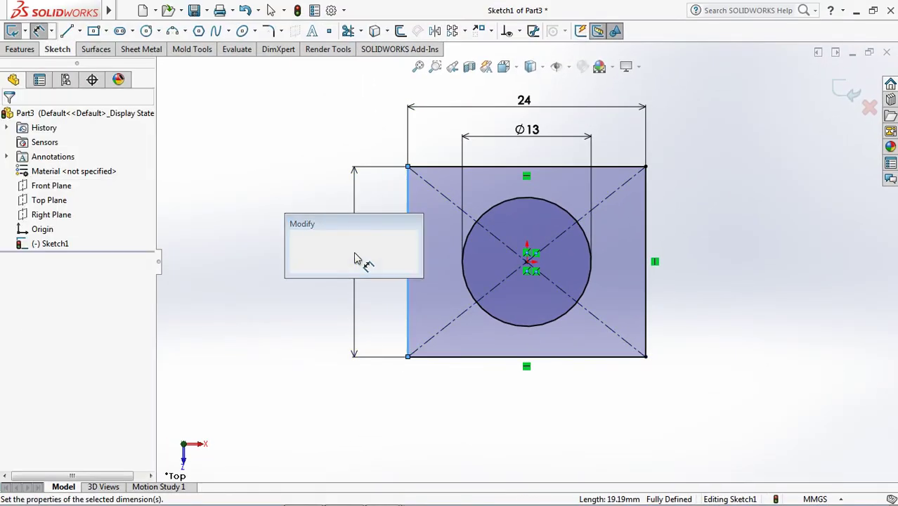
type("24")
left_click(297, 247)
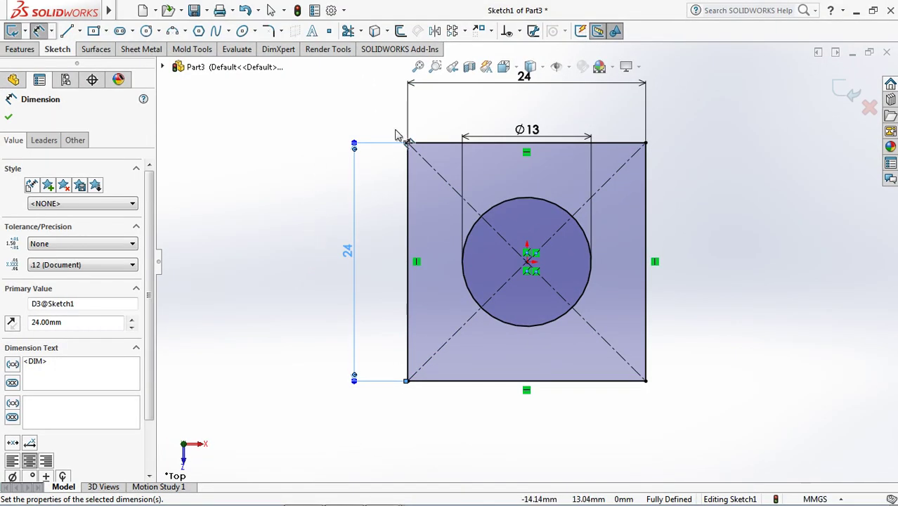
key("Escape")
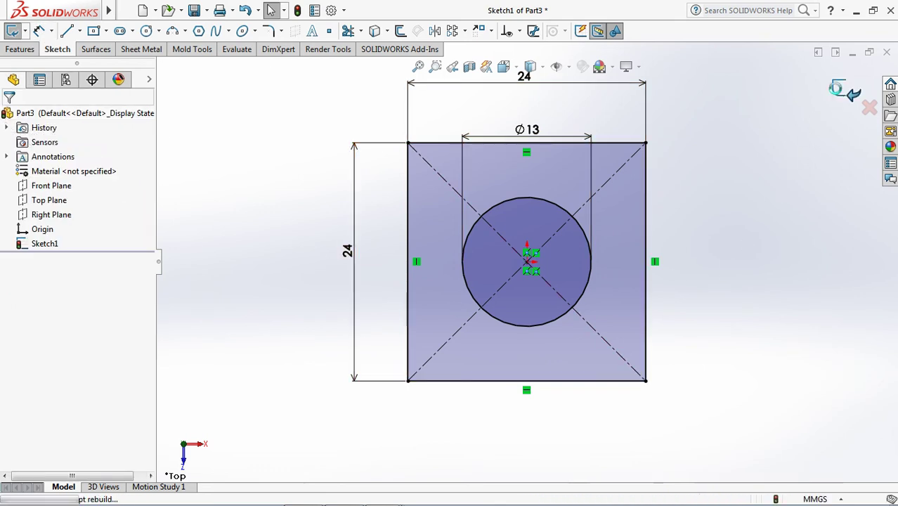
Exit the sketch and extrude it to a 2.4 mm blind depth as Boss-Extrude1
left_click(837, 90)
middle_click_drag(302, 405, 273, 289)
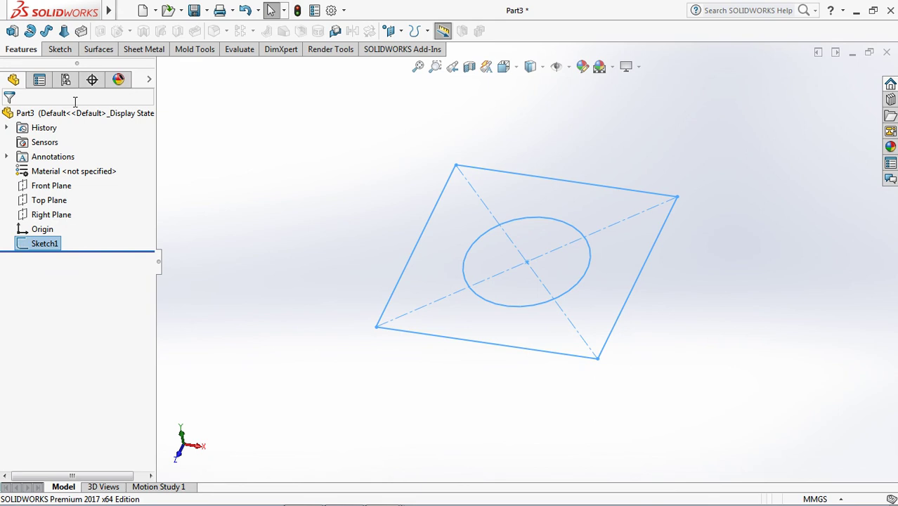
left_click(11, 32)
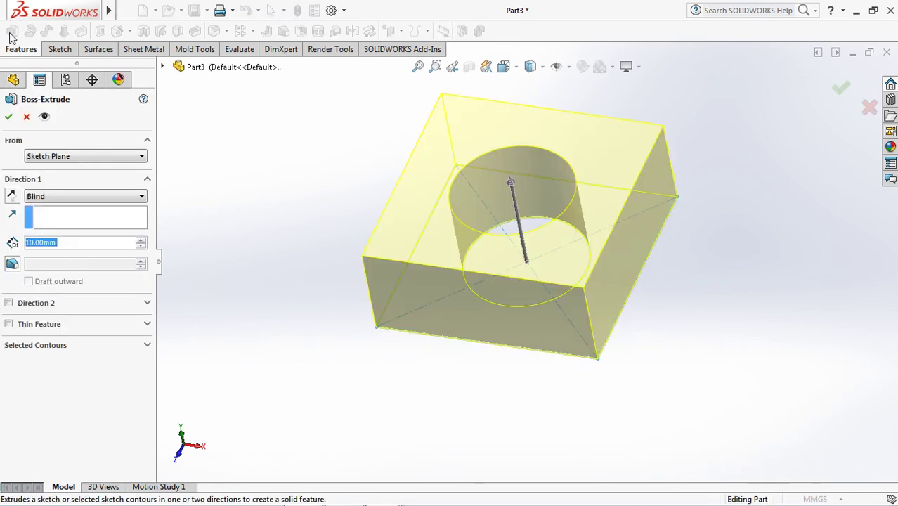
left_click(11, 197)
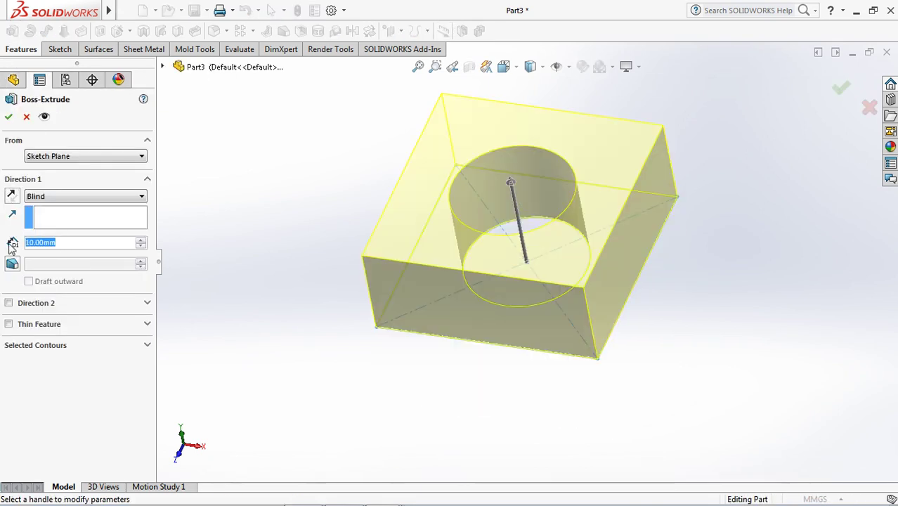
type("2.4")
key("Return")
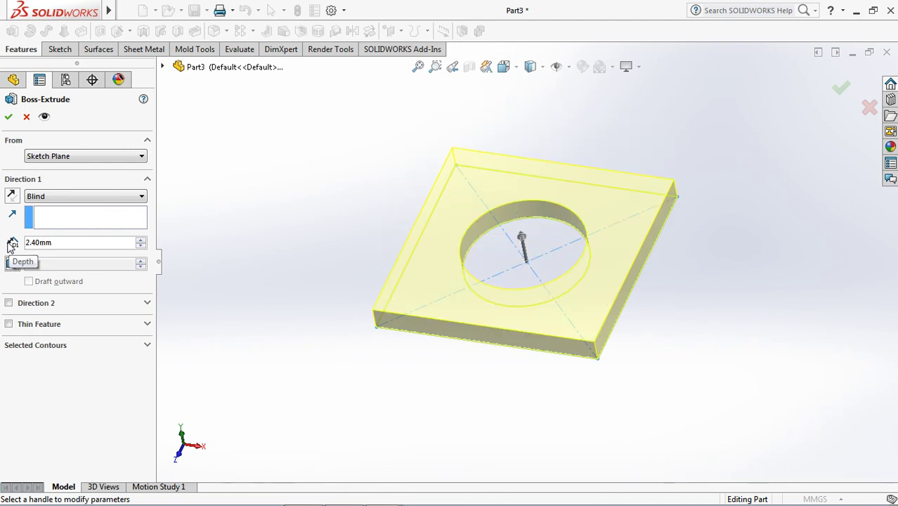
left_click(8, 116)
middle_click_drag(302, 249, 311, 241)
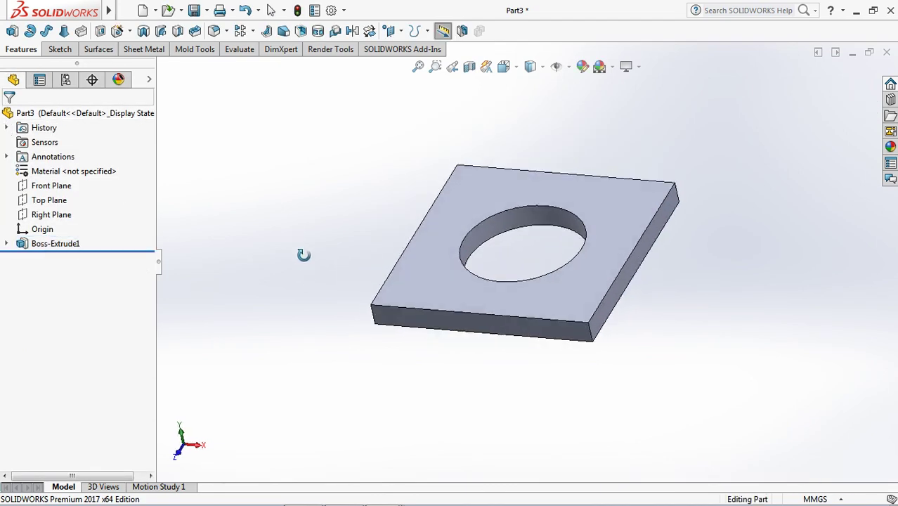